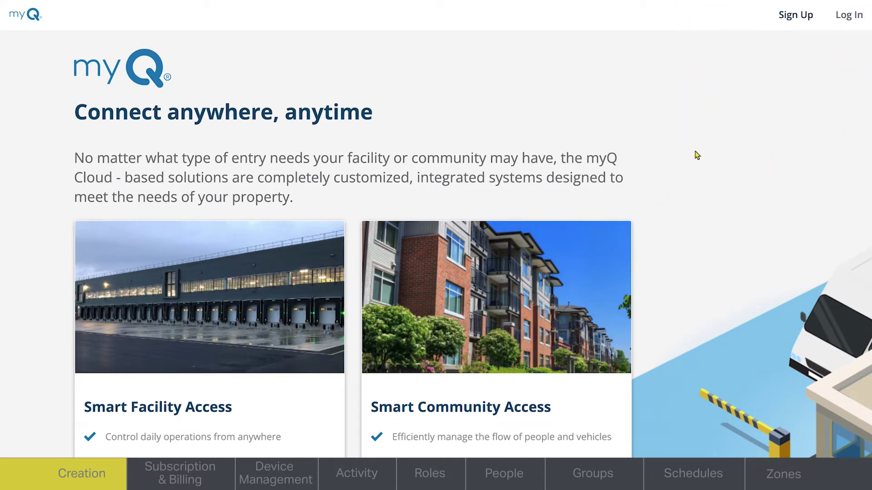
# Sign in with the saved credentials and start adding a new facility.
pyautogui.click(846, 19)
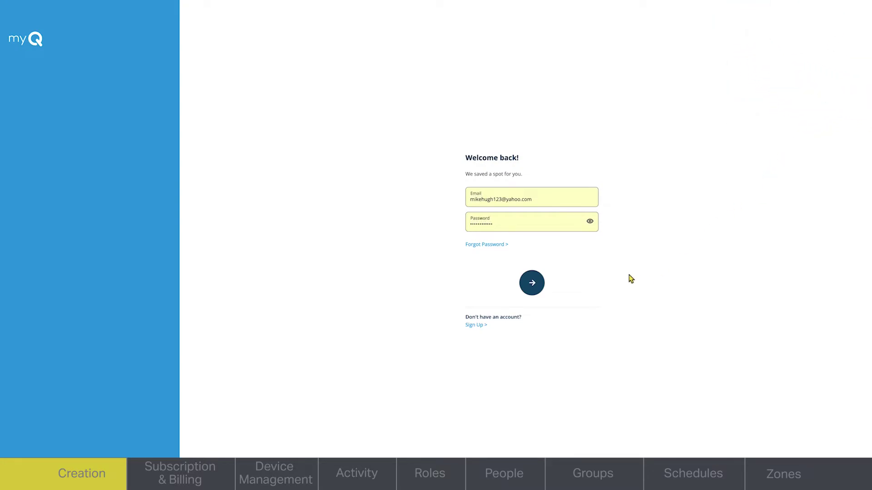
pyautogui.click(544, 284)
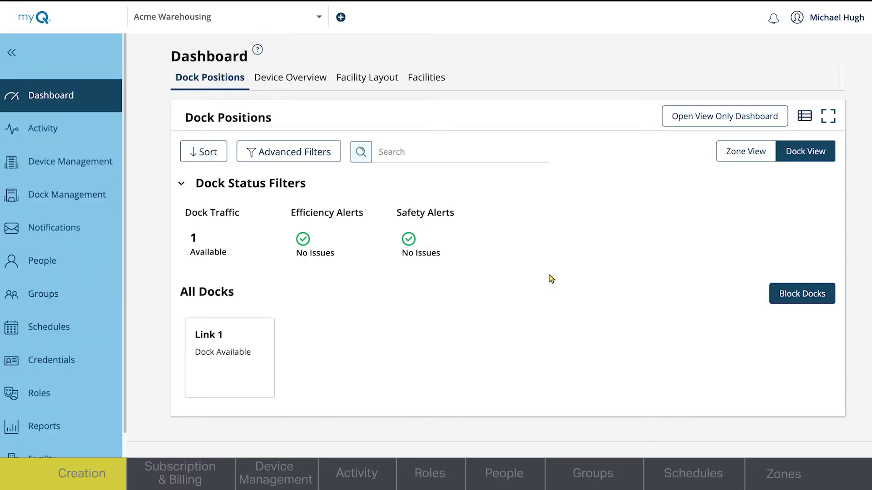
pyautogui.click(340, 18)
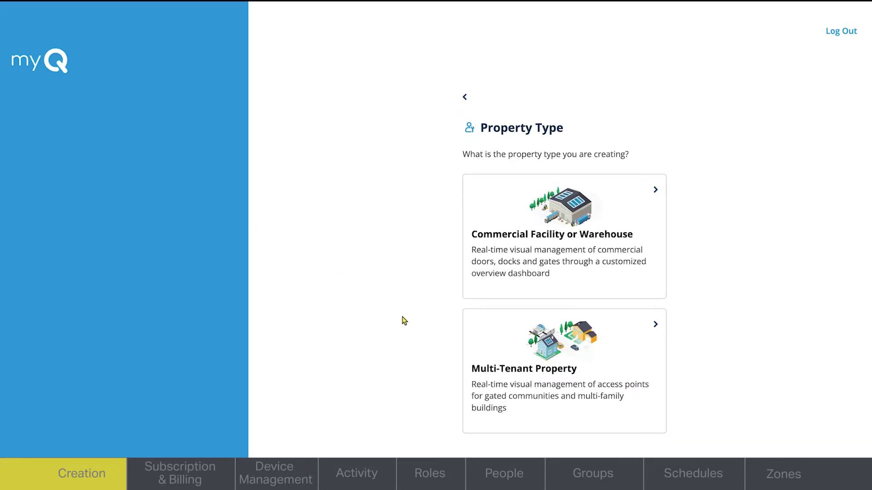
# Choose Multi-Tenant Property and name it The Highland Lakes.
pyautogui.click(547, 384)
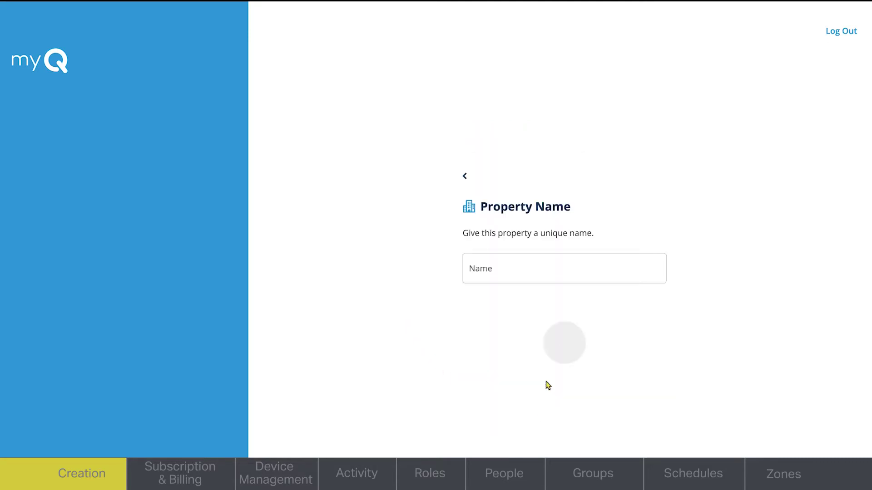
pyautogui.click(539, 278)
pyautogui.write('The Highland Lakes')
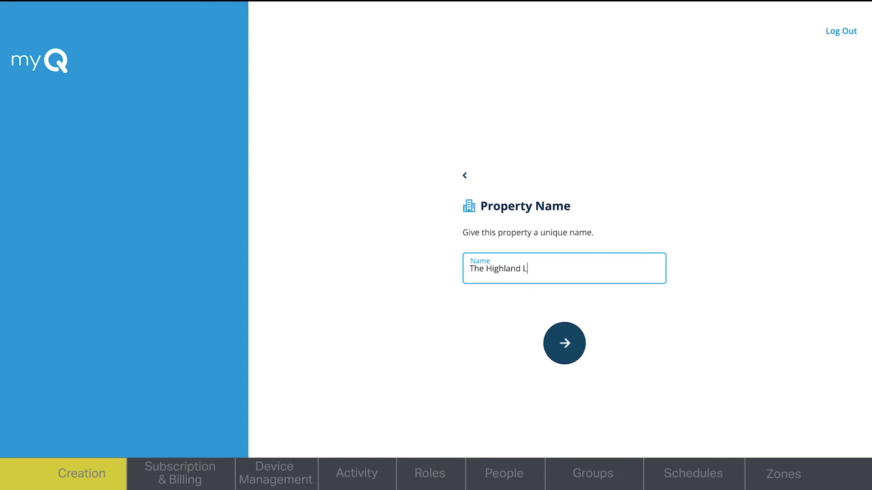
pyautogui.click(574, 353)
# Enter the address 123 Community Way, city Anytown, postal code 12345.
pyautogui.click(545, 140)
pyautogui.write('123 Co')
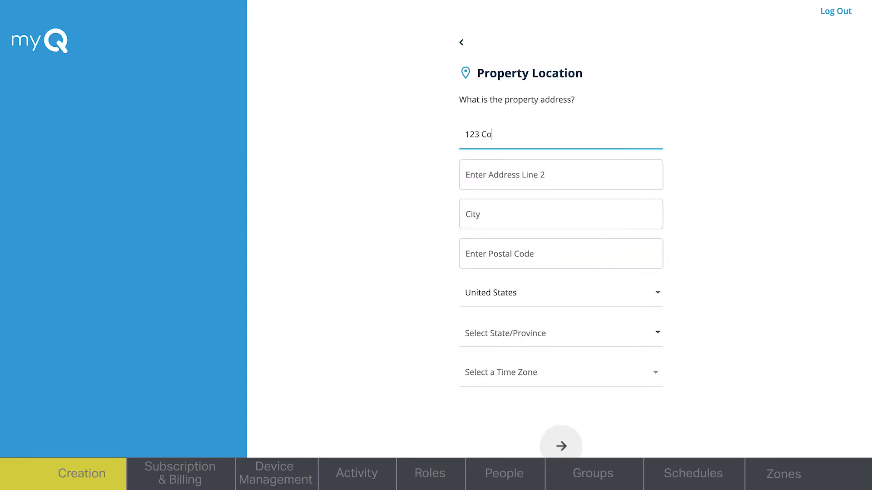
pyautogui.write('mmunity Way')
pyautogui.click(472, 214)
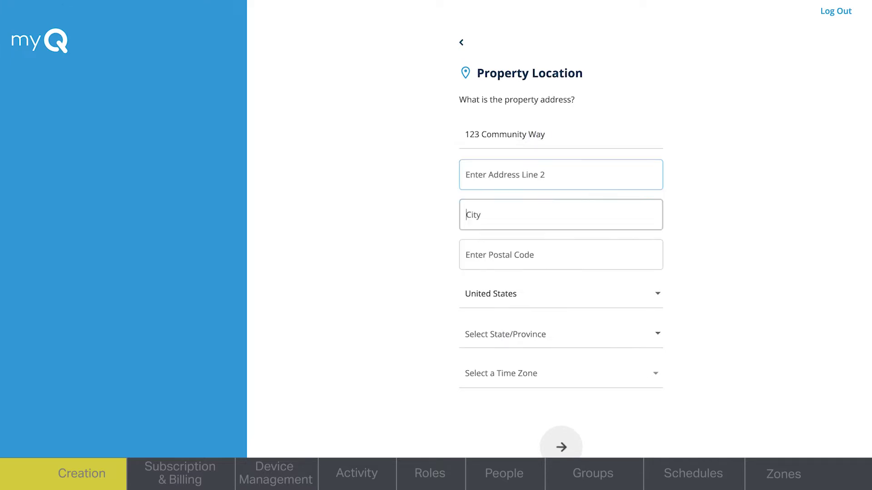
pyautogui.write('Anytown')
pyautogui.press('Tab')
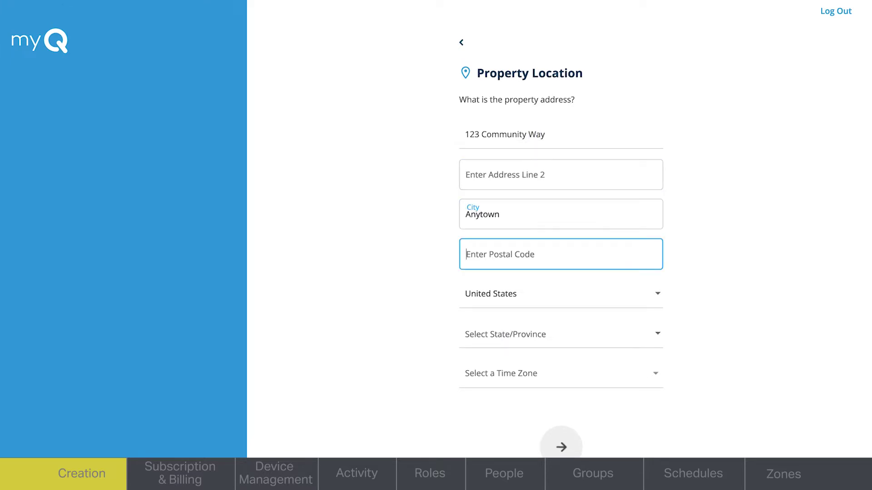
pyautogui.write('12345')
# Set the state to IL and the time zone to Central Time.
pyautogui.click(532, 341)
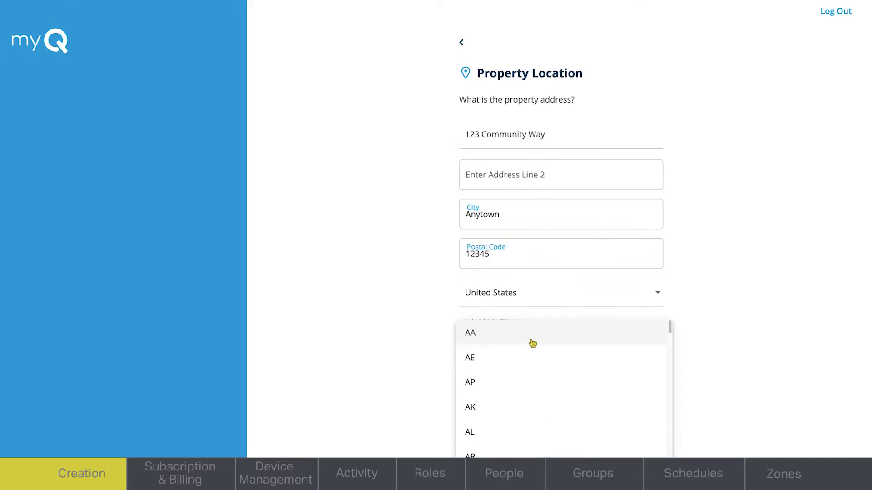
pyautogui.scroll(-10, 532, 406)
pyautogui.click(511, 344)
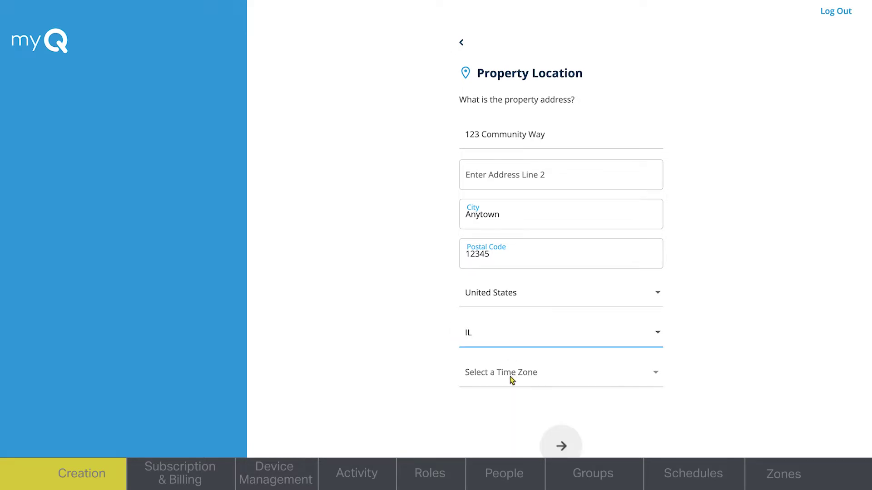
pyautogui.click(510, 377)
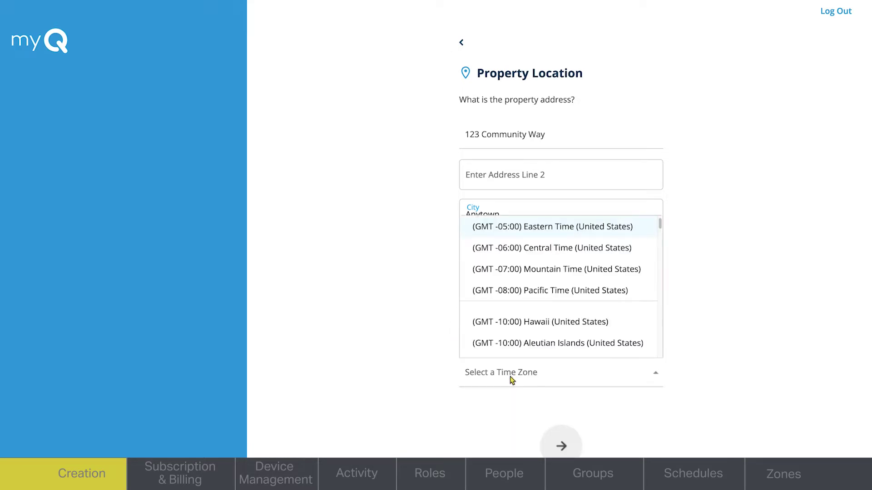
pyautogui.click(508, 252)
# Set the directory code length to 4 Digits.
pyautogui.click(564, 452)
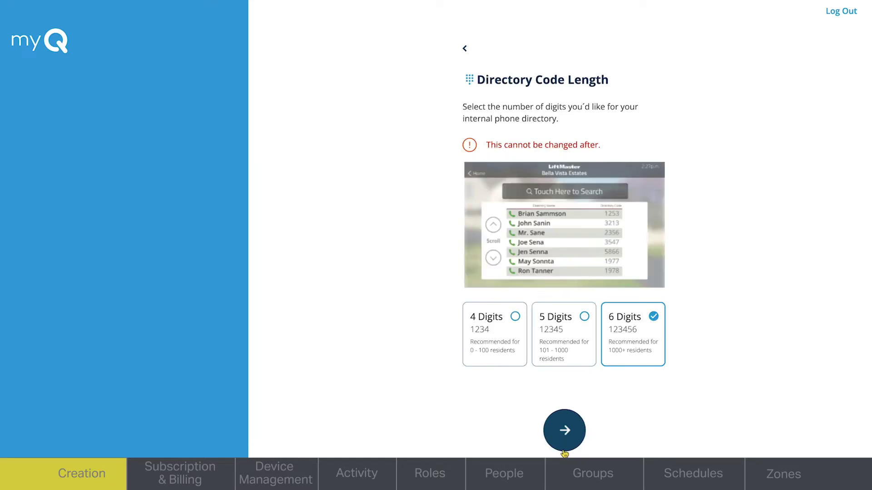
pyautogui.click(491, 357)
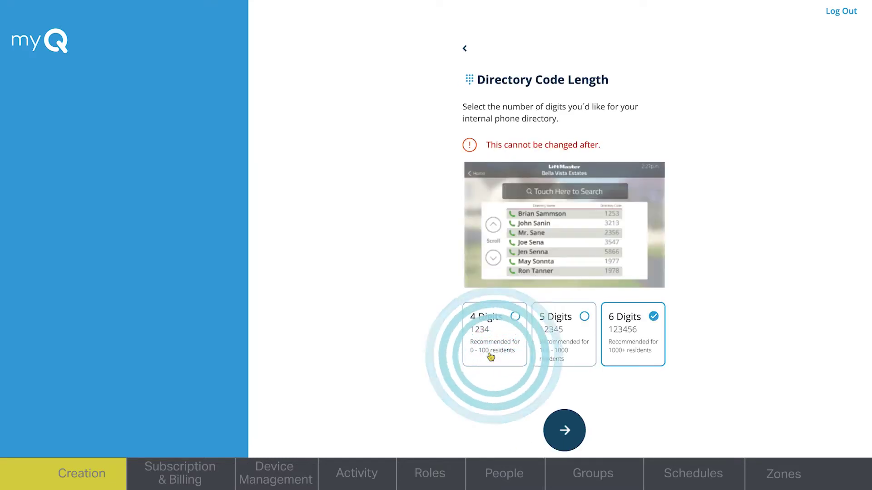
pyautogui.click(490, 357)
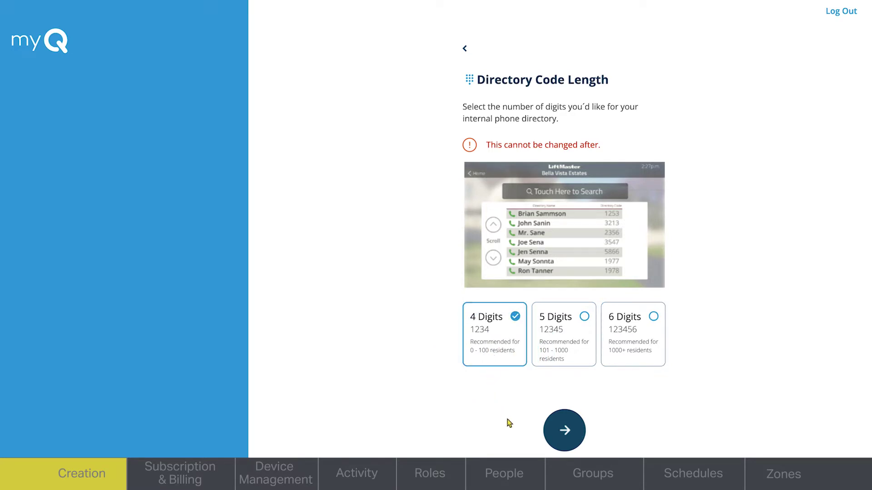
# Enter the property manager's phone number and finish creating the property.
pyautogui.click(567, 442)
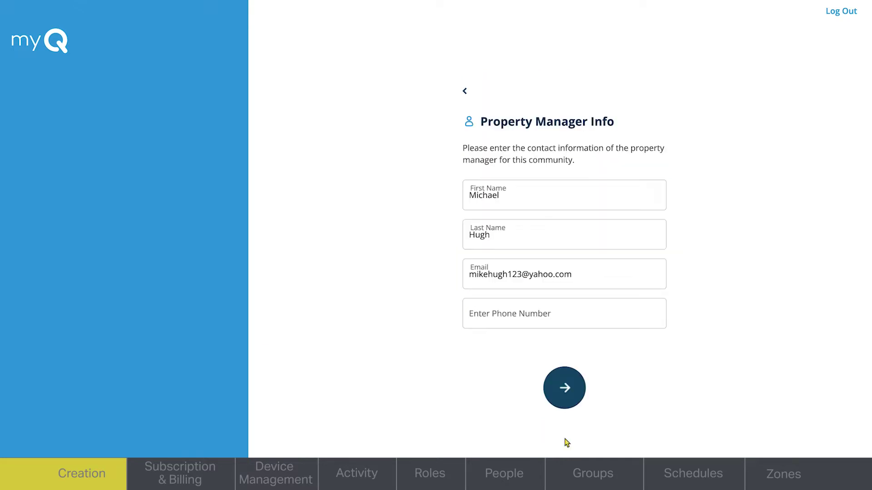
pyautogui.click(506, 321)
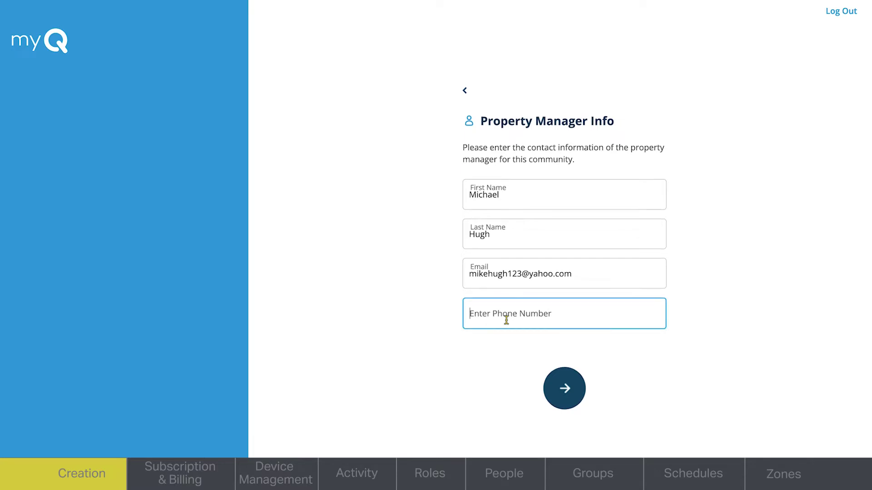
pyautogui.write('555) 123')
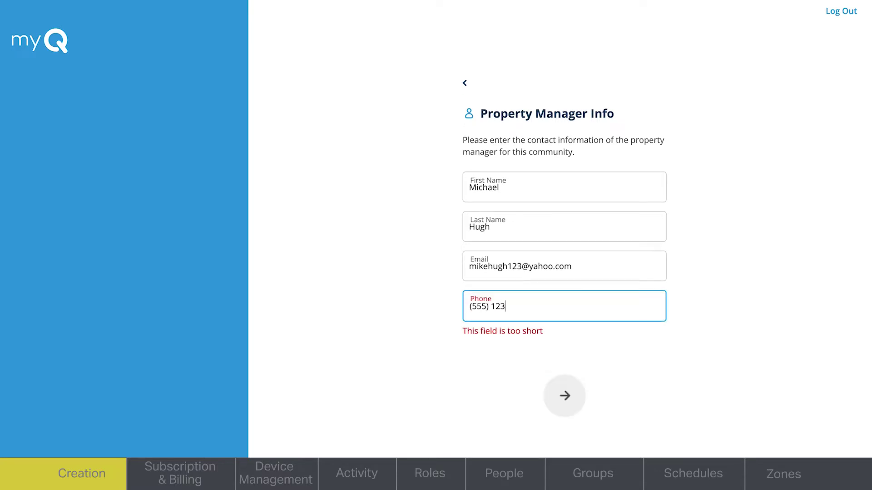
pyautogui.write('-4567')
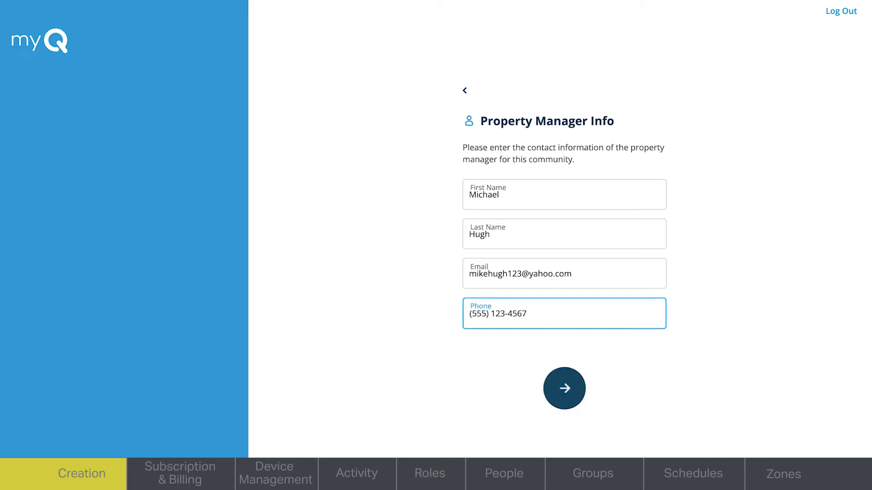
pyautogui.click(567, 391)
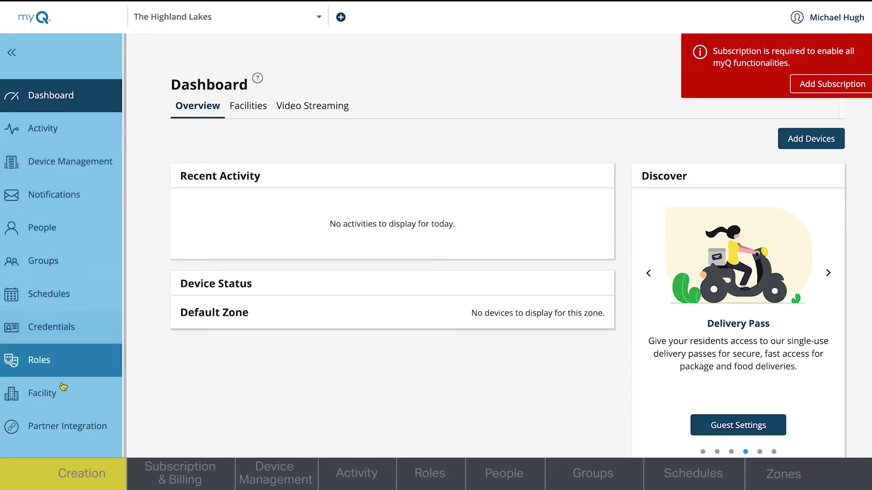
# Scroll The Highland Lakes dashboard, which shows no devices and requires a subscription.
pyautogui.scroll(-1, 63, 431)
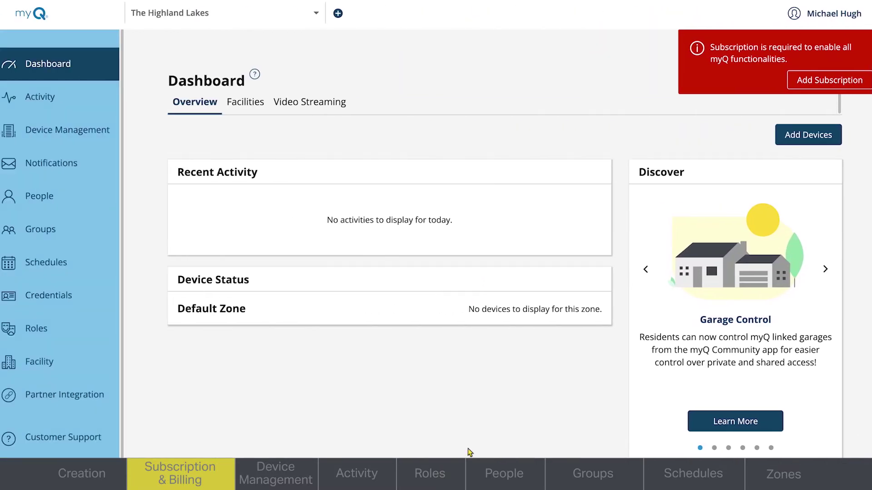
pyautogui.click(830, 81)
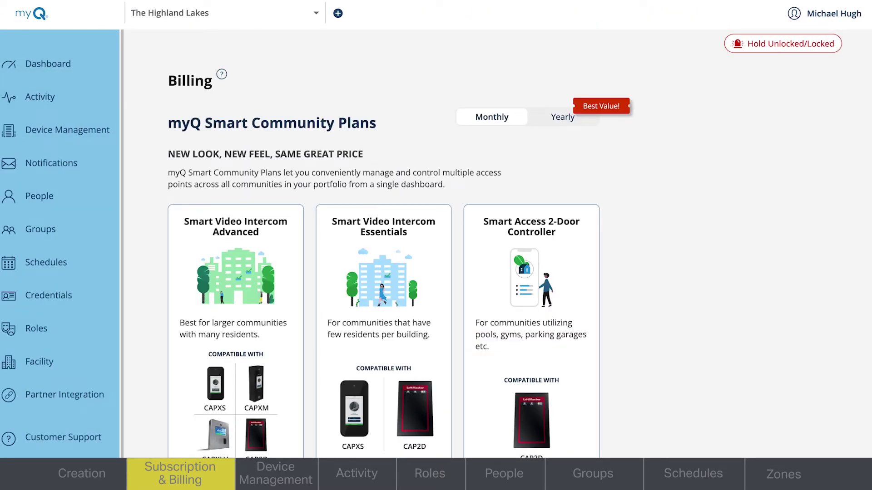
pyautogui.scroll(-3, 499, 245)
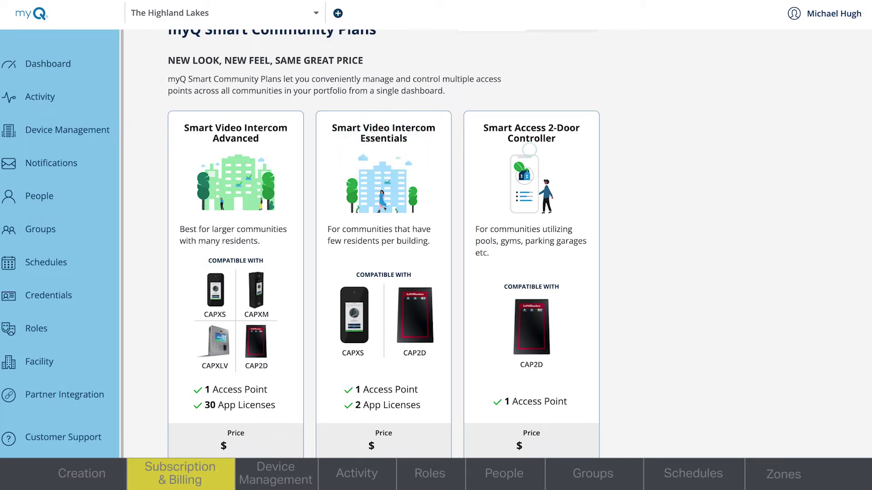
pyautogui.scroll(-2, 384, 243)
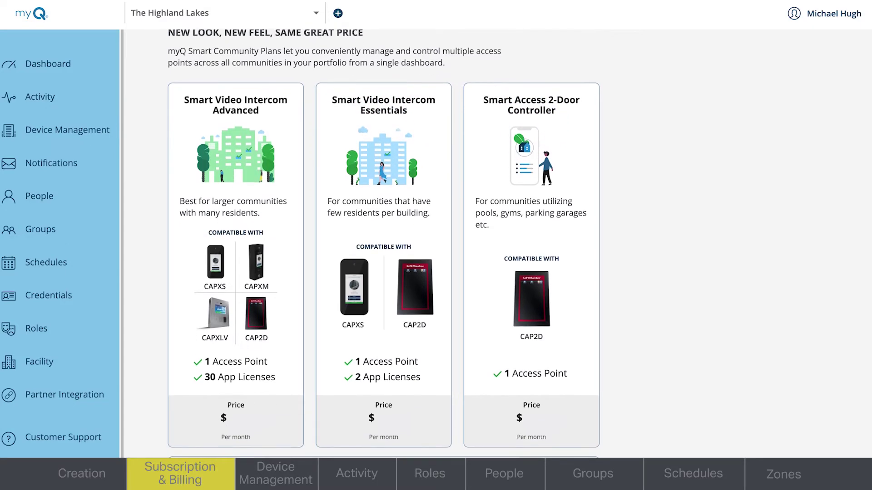
pyautogui.scroll(-5, 385, 243)
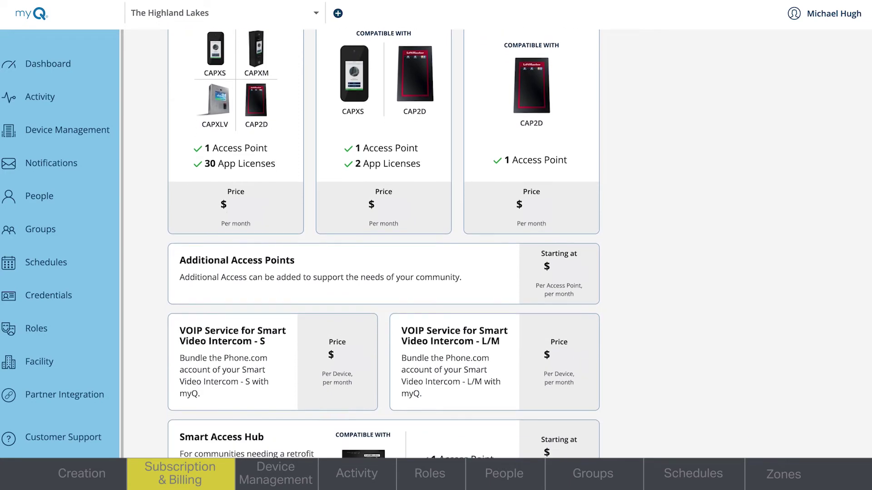
pyautogui.scroll(-2, 384, 242)
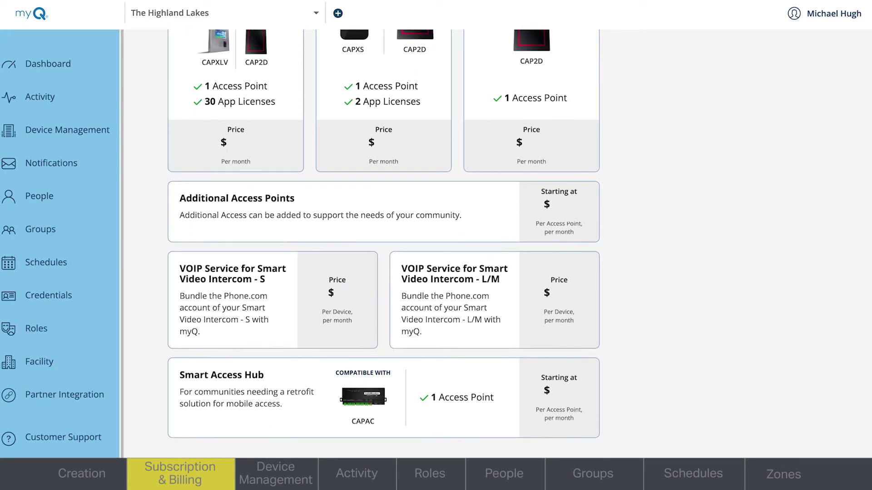
pyautogui.scroll(-5, 384, 242)
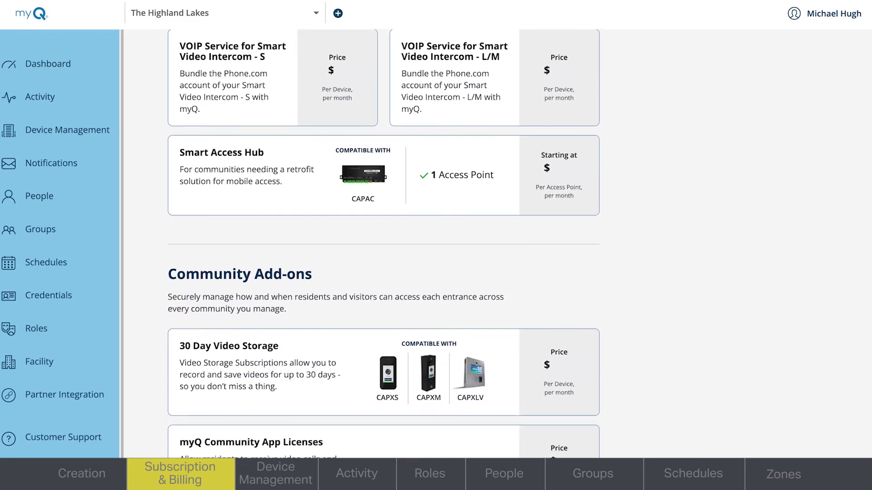
pyautogui.scroll(-2, 384, 244)
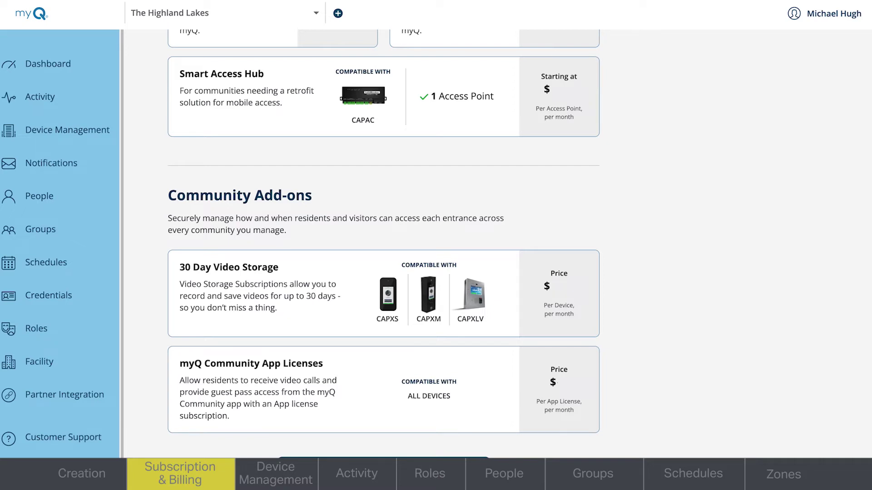
pyautogui.scroll(-1, 384, 244)
pyautogui.click(381, 421)
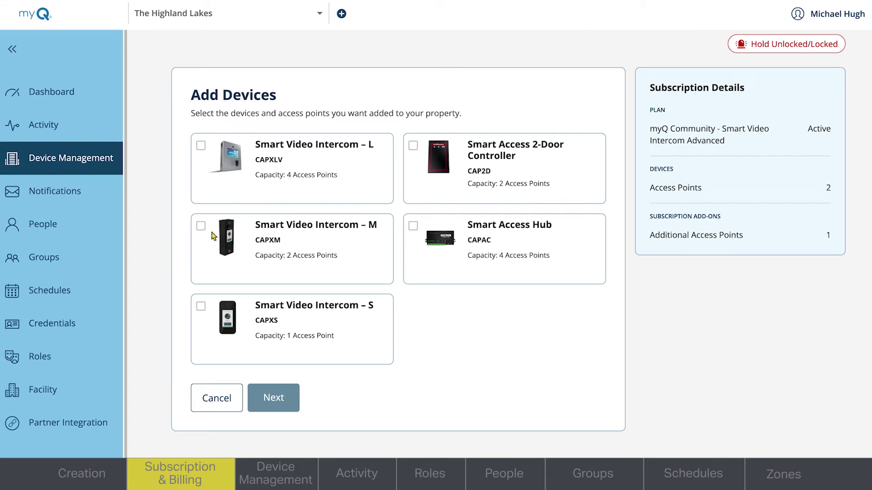
# Select Smart Video Intercom – M, raise devices to 2, continue, and go to Billing.
pyautogui.click(200, 225)
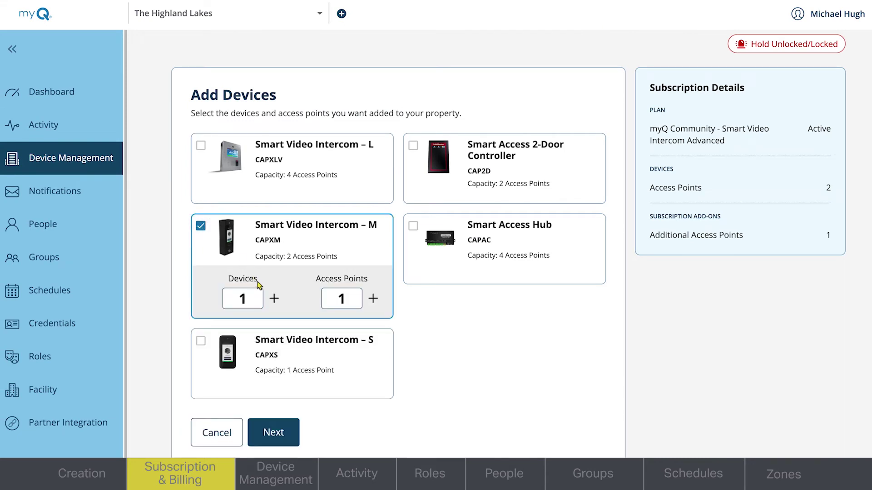
pyautogui.click(275, 300)
pyautogui.click(291, 434)
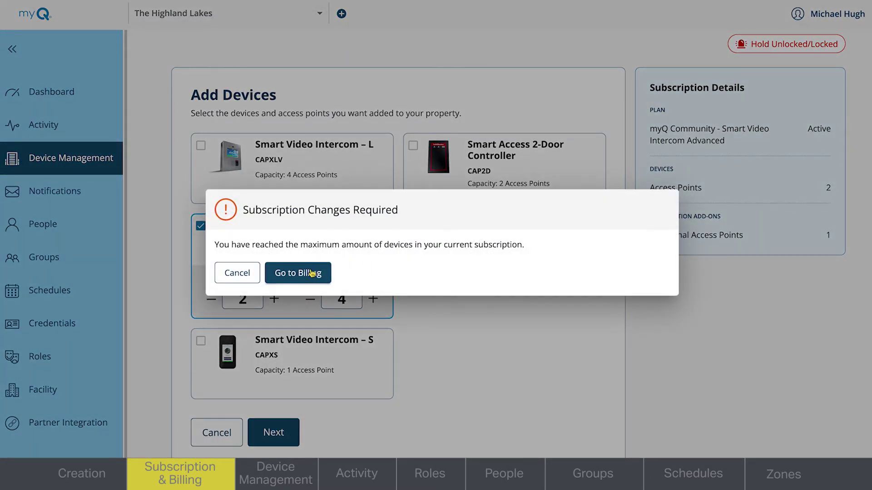
pyautogui.click(311, 273)
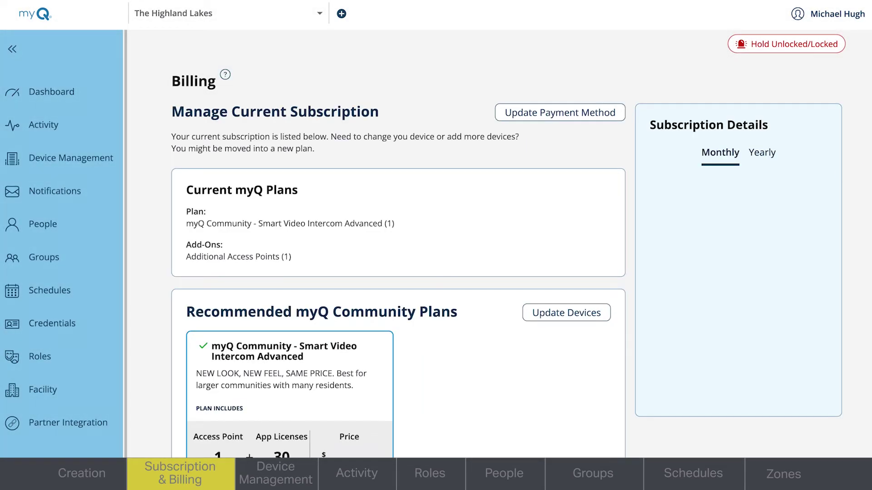
# Update the plans on the Billing page and confirm the subscription update.
pyautogui.scroll(-3, 508, 242)
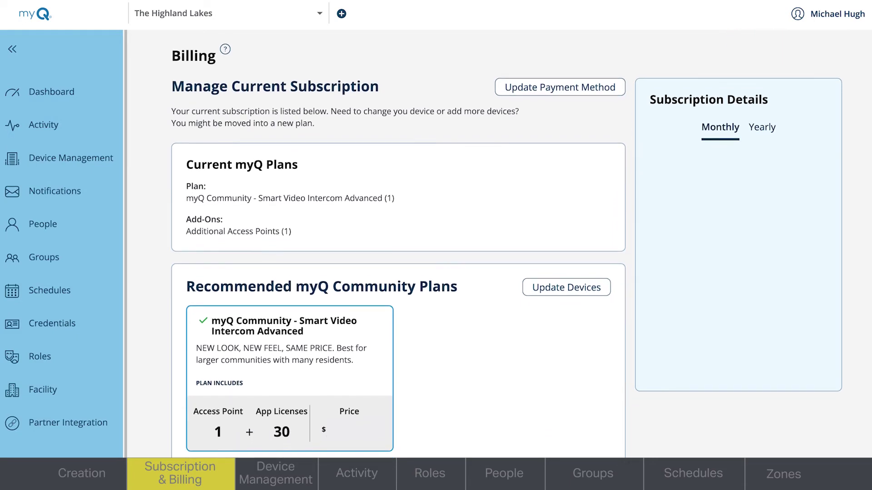
pyautogui.scroll(-3, 509, 242)
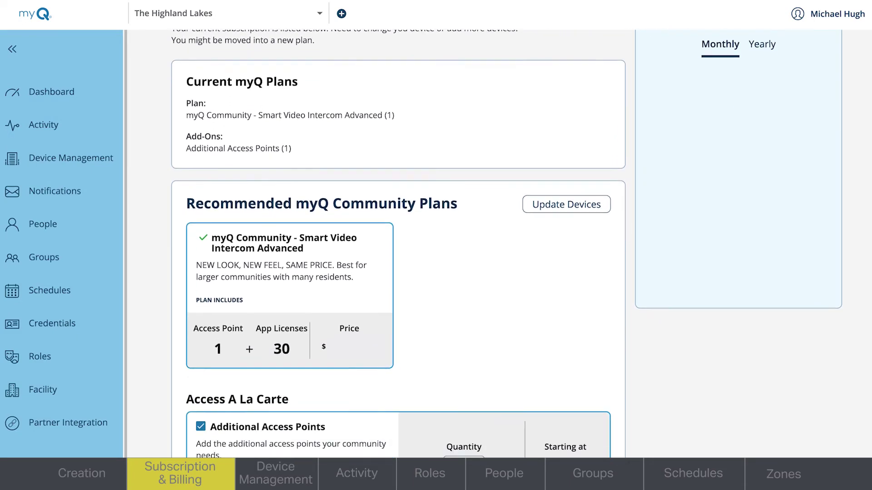
pyautogui.scroll(-3, 508, 242)
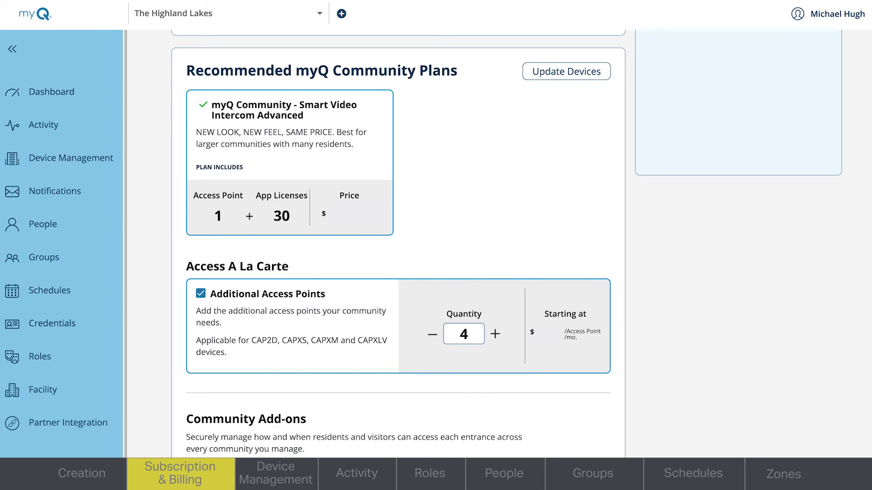
pyautogui.scroll(-5, 508, 243)
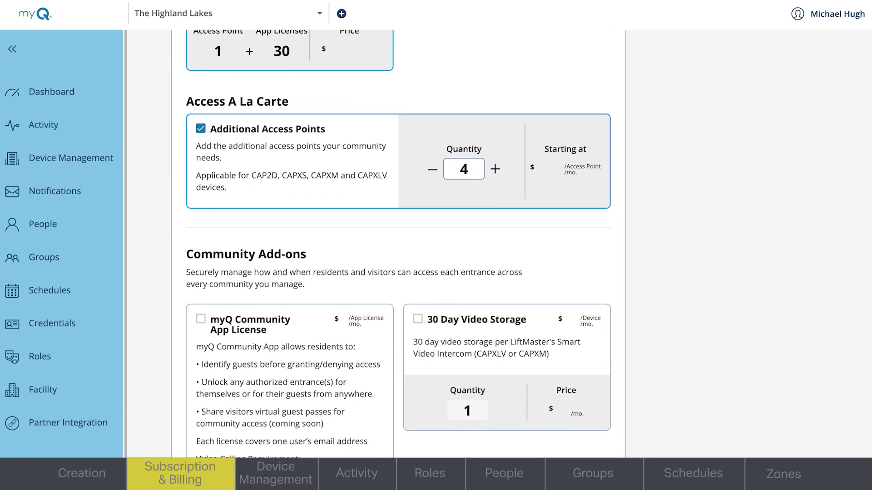
pyautogui.scroll(-3, 508, 243)
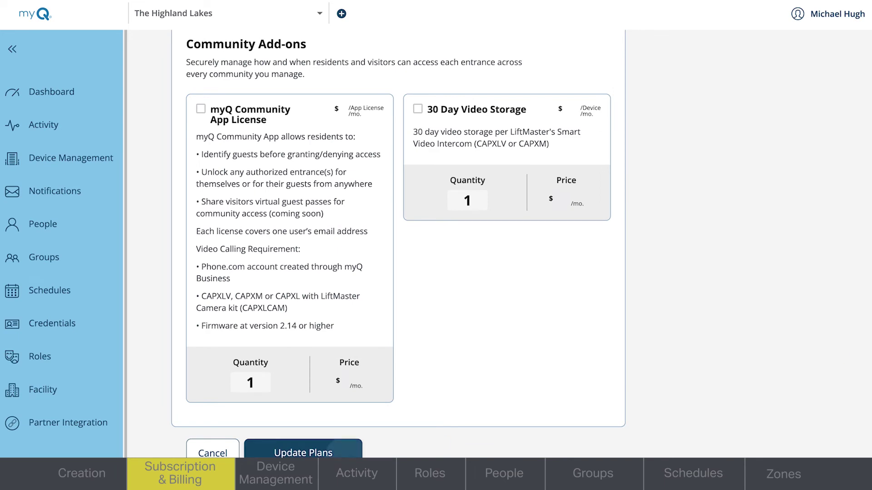
pyautogui.click(313, 453)
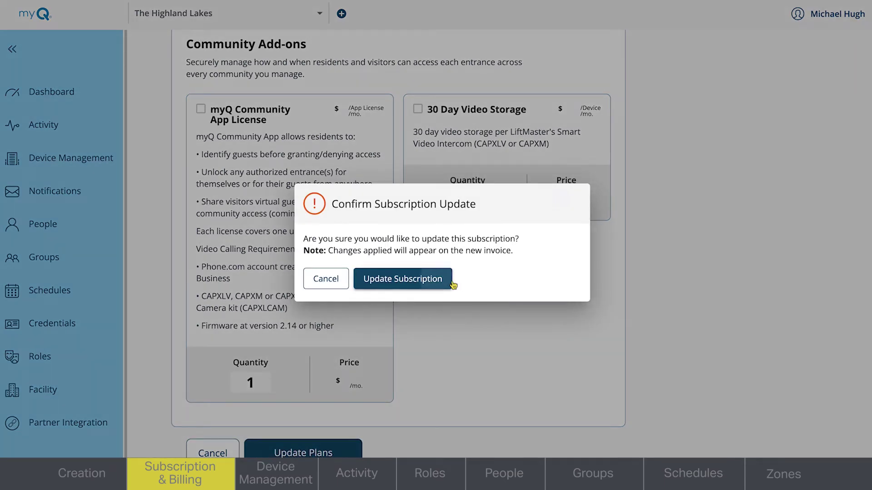
pyautogui.click(443, 279)
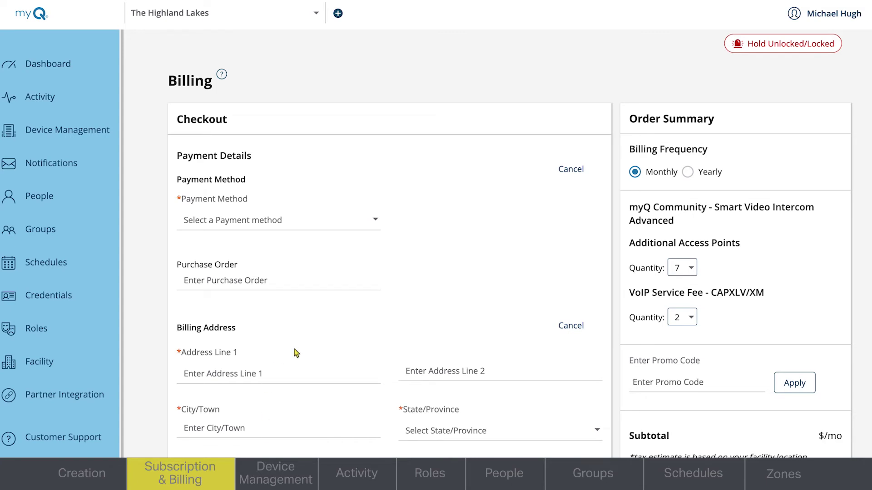
# Pay by credit card, switch to yearly billing, and activate the subscription.
pyautogui.click(298, 221)
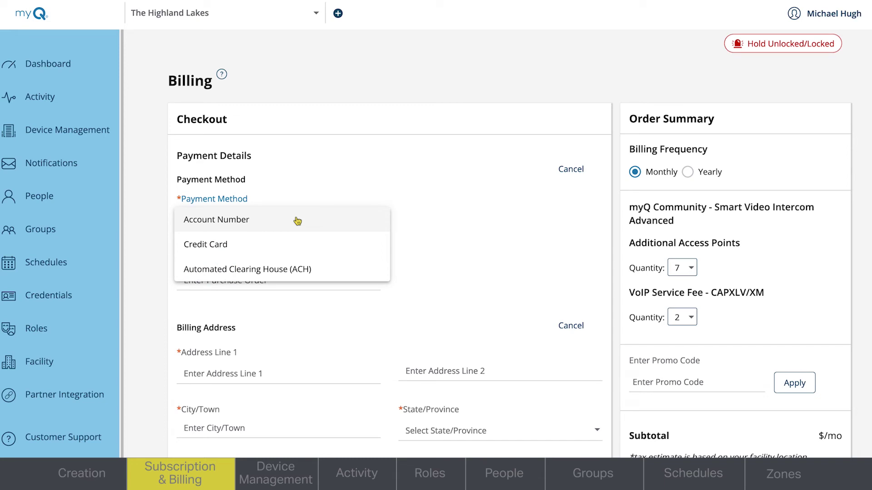
pyautogui.click(272, 246)
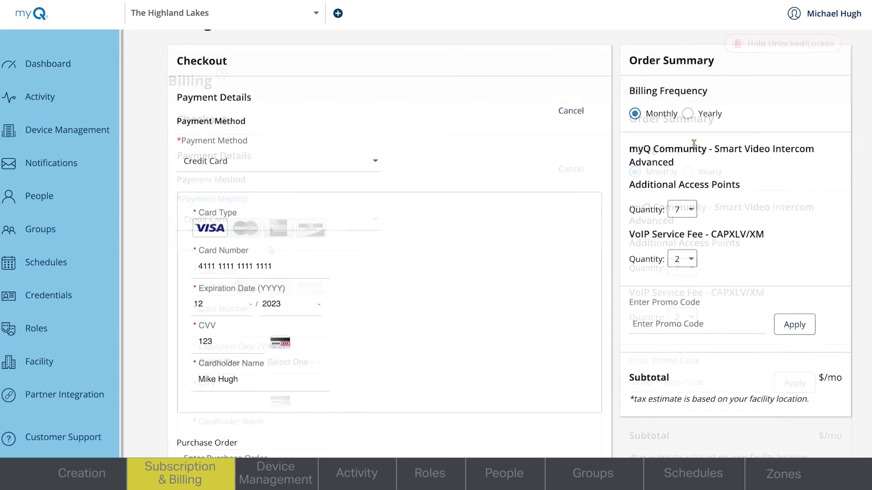
pyautogui.click(689, 114)
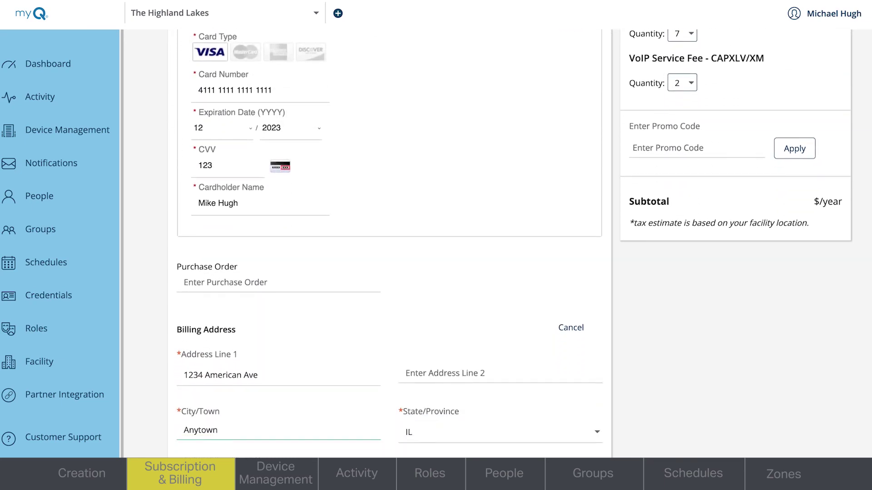
pyautogui.scroll(-5, 365, 451)
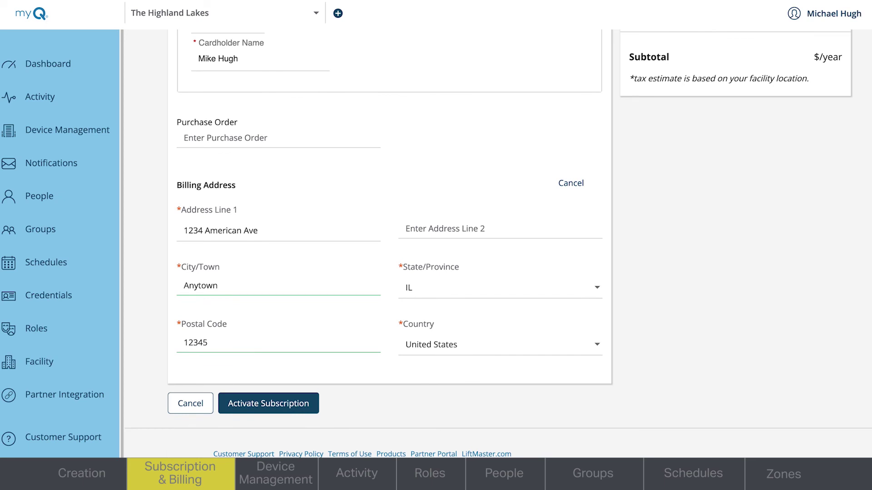
pyautogui.click(295, 409)
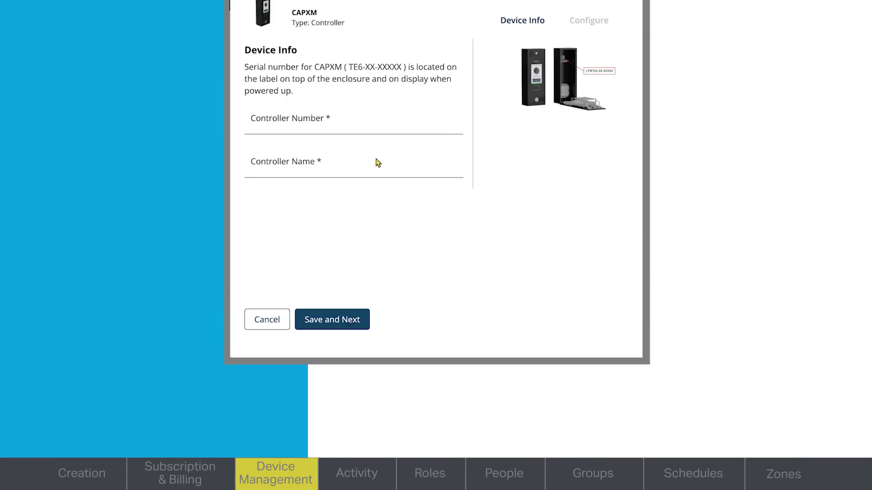
# Enter the intercom's controller serial number, name it Front Entrance, and save.
pyautogui.click(360, 201)
pyautogui.write('TE6-39-YYWZE')
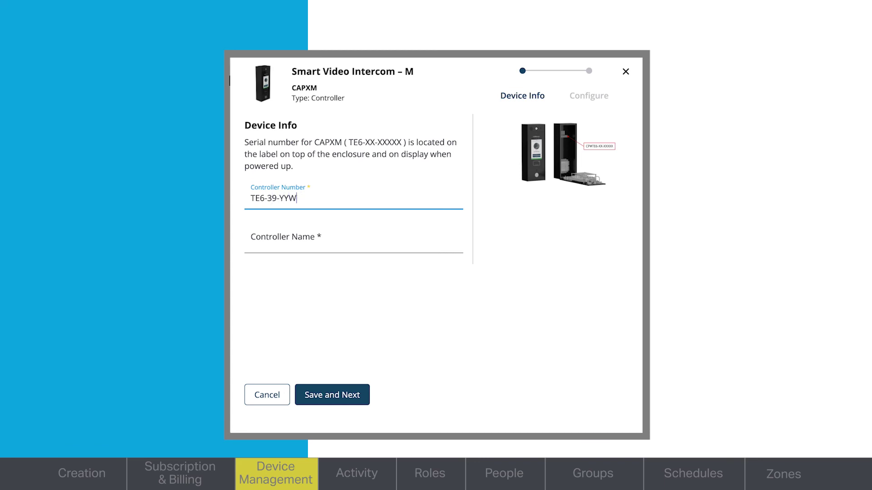
pyautogui.click(354, 247)
pyautogui.write('Fro')
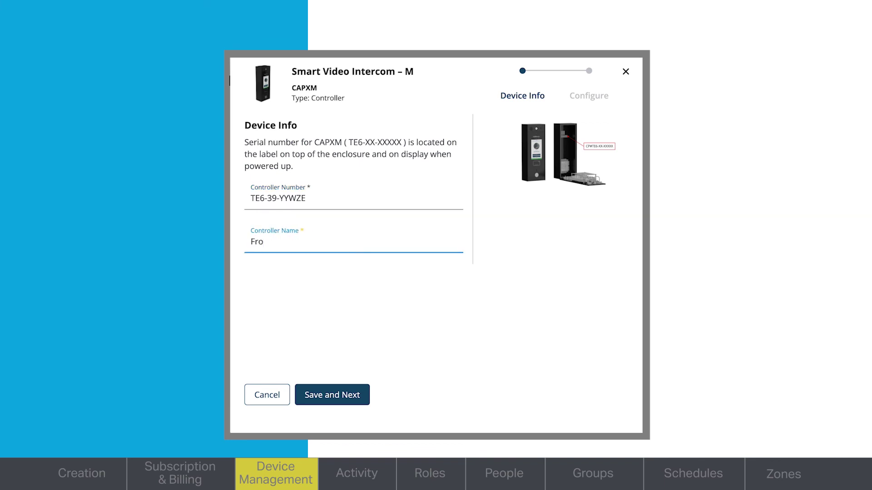
pyautogui.write('nt Entrance')
pyautogui.click(358, 401)
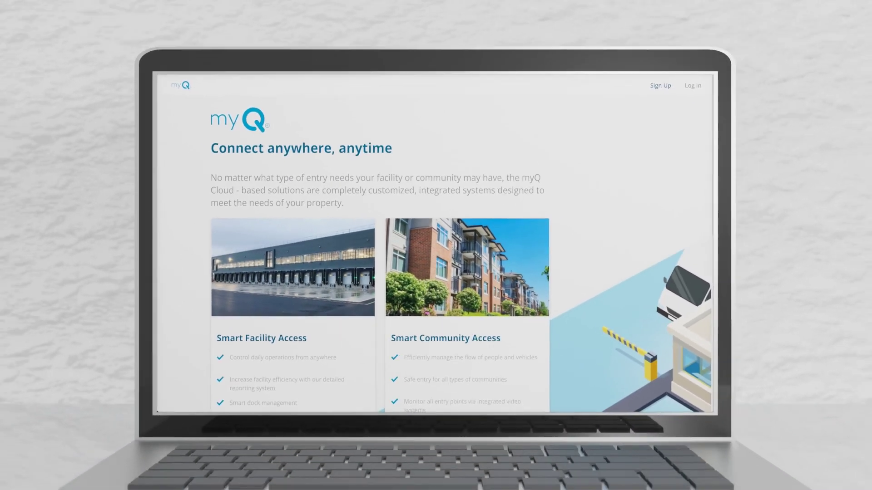